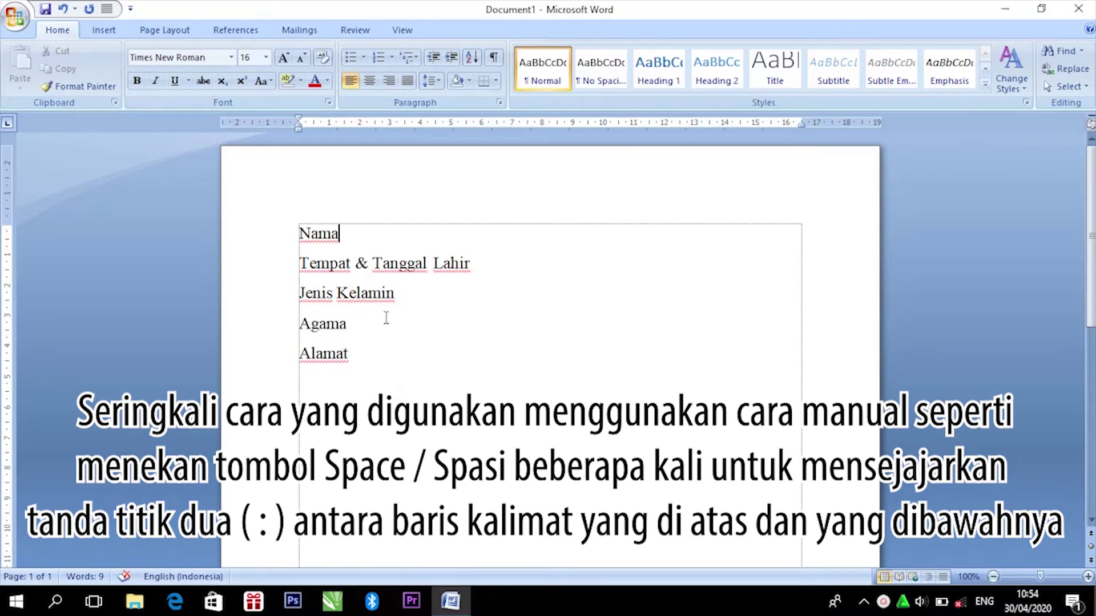
Step: Add a space-padded colon after Nama, Tempat & Tanggal Lahir, Jenis Kelamin, Agama and Alamat
left_click(346, 237)
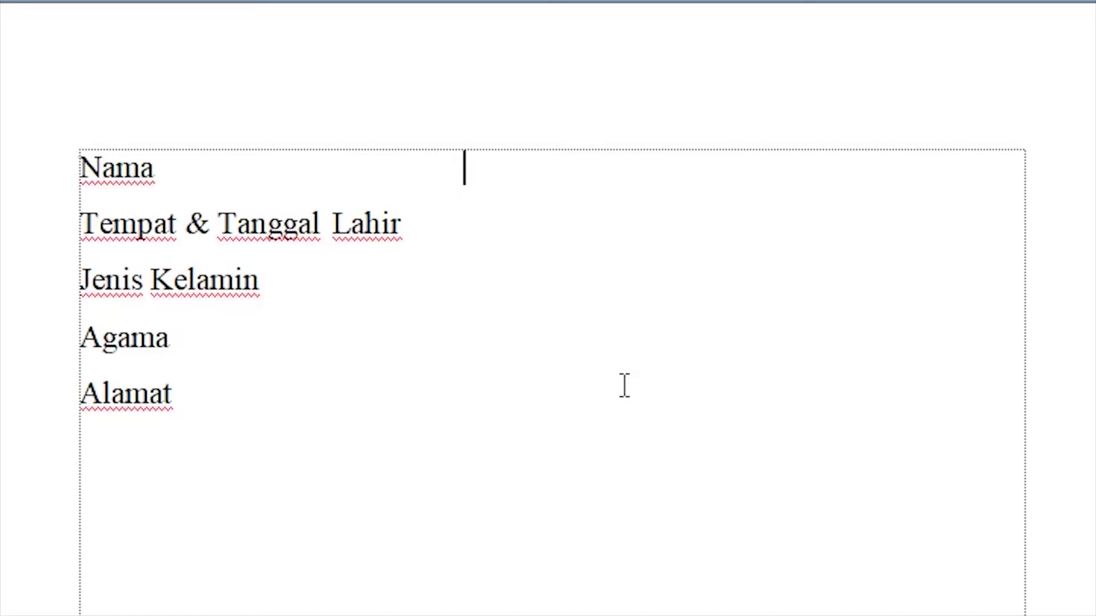
type(":")
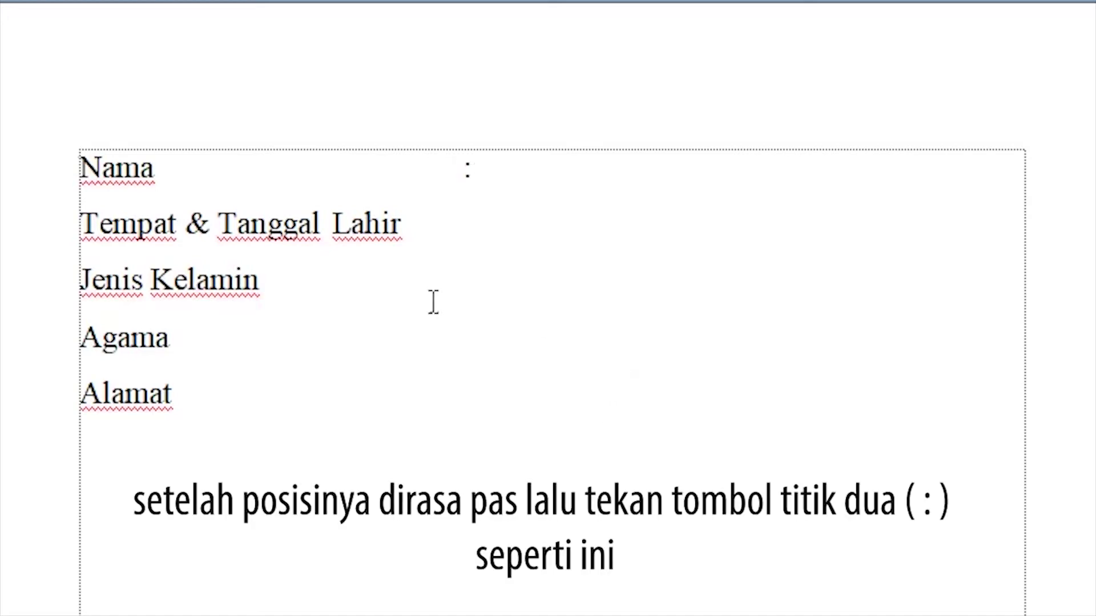
left_click(413, 217)
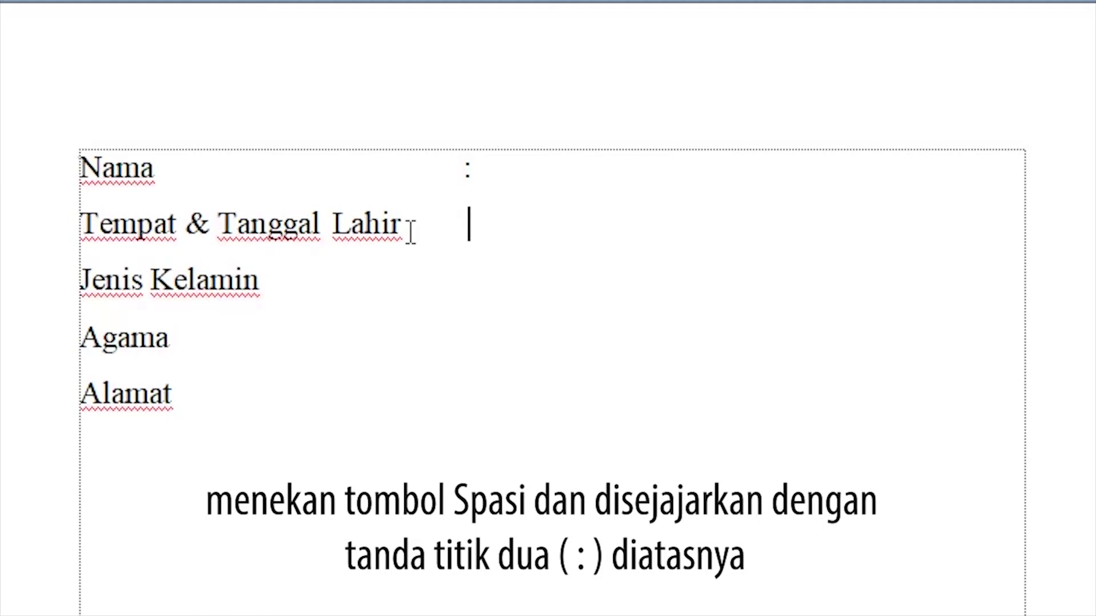
type(":")
left_click(273, 278)
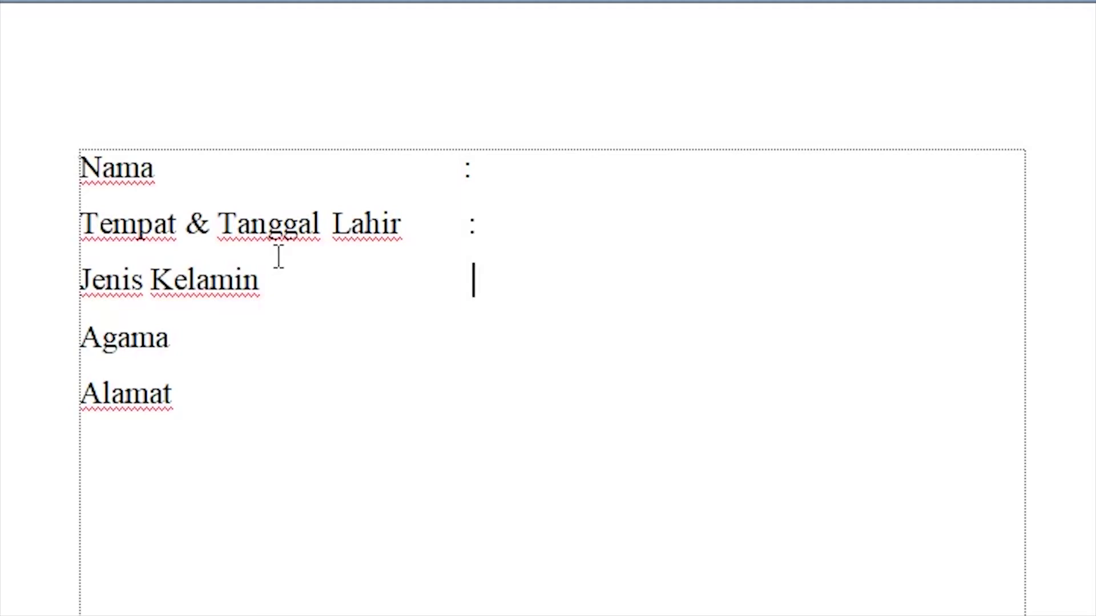
type(":")
left_click(186, 335)
type(":")
left_click(186, 411)
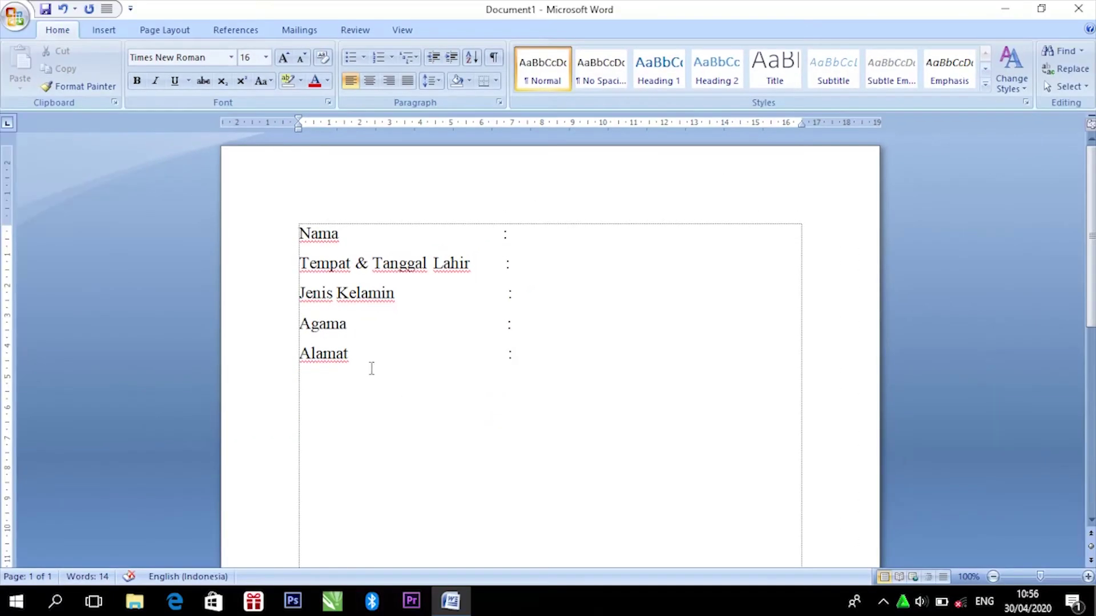
Step: Zoom in and remove one space before the Tempat & Tanggal Lahir colon
left_click(353, 360)
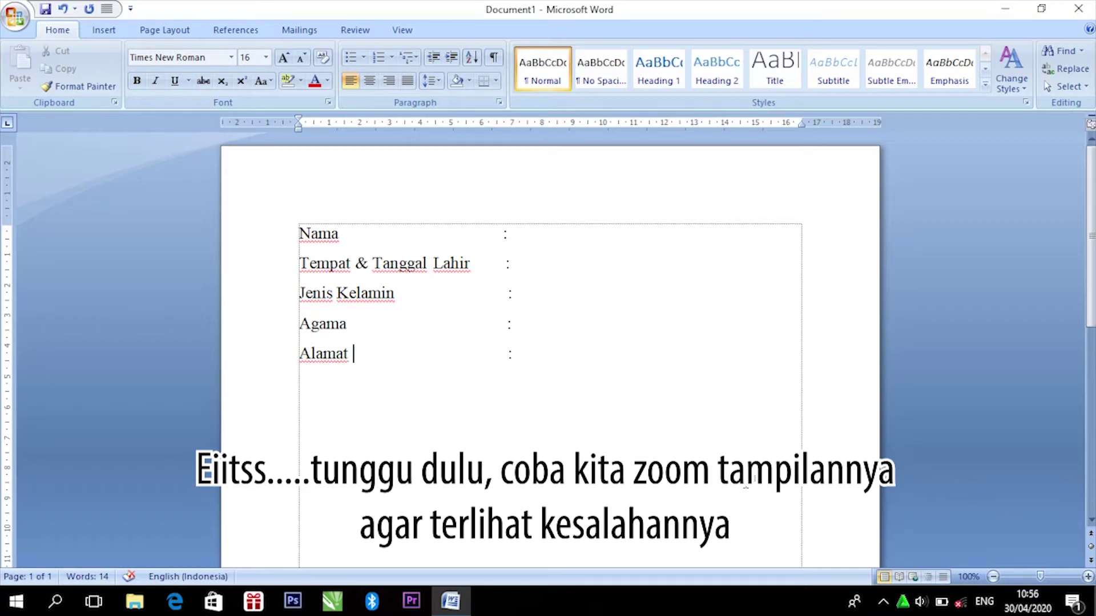
left_click_drag(1042, 576, 1048, 577)
left_click_drag(1091, 229, 1091, 243)
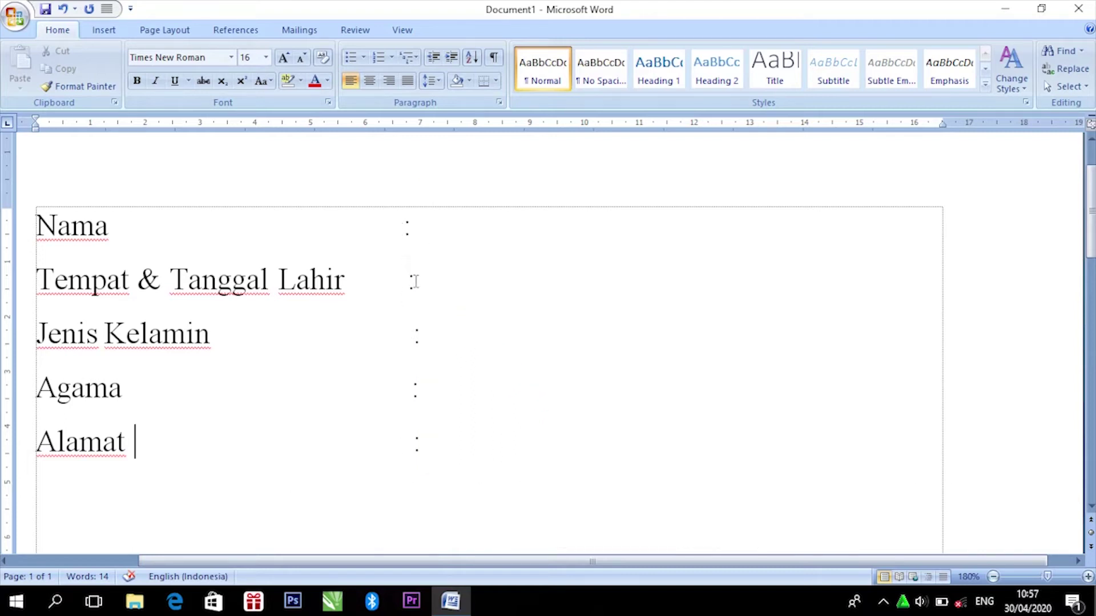
key("BackSpace")
Step: Compare colon positions on the Lahir, Nama and Kelamin lines, then zoom back to 100%
left_click(343, 281)
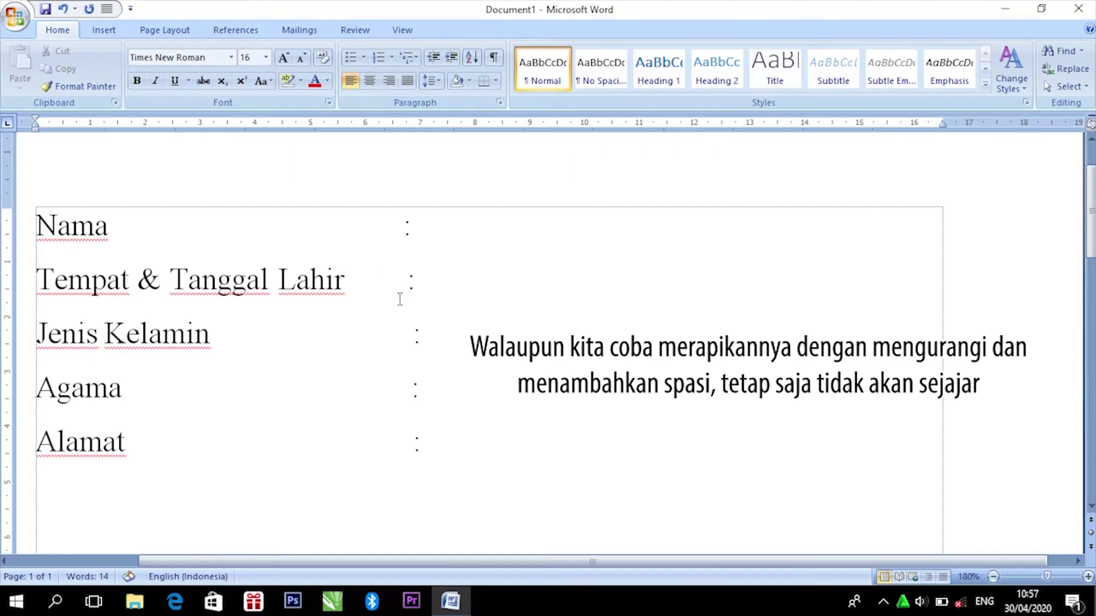
left_click(112, 231)
left_click(355, 281)
left_click(216, 346)
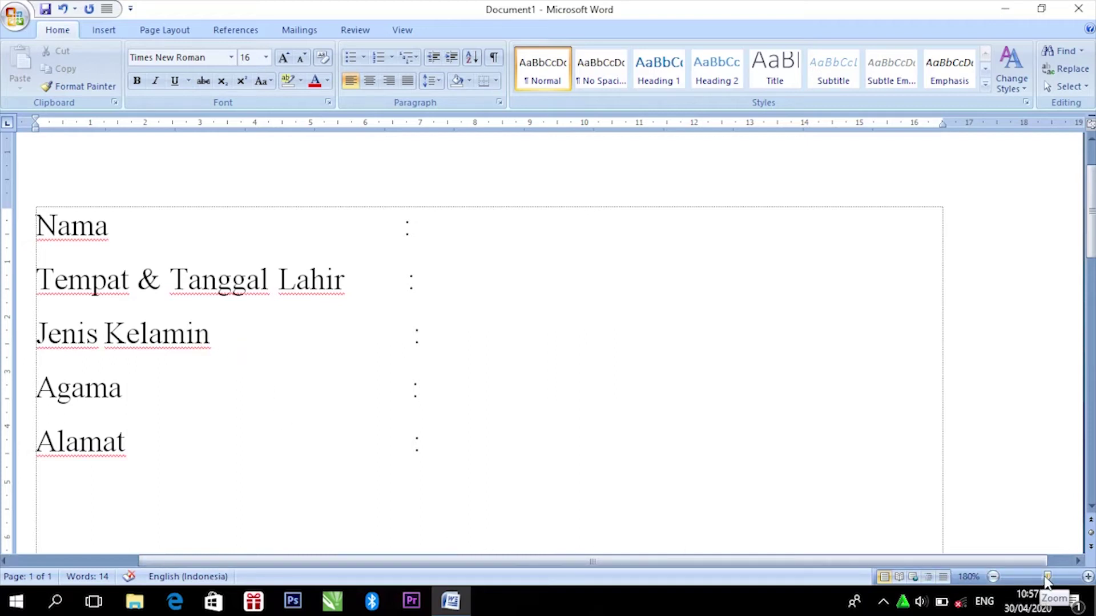
left_click_drag(1047, 577, 1039, 578)
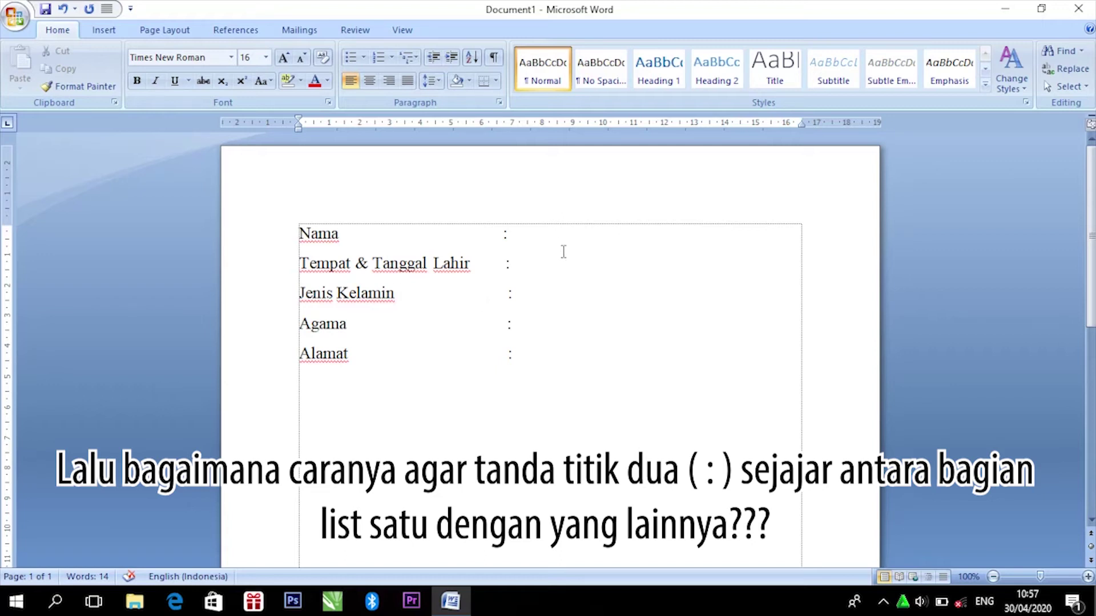
Step: Delete the hand-spaced colons line by line, from Nama down to Alamat
double_click(505, 234)
key("BackSpace")
key("BackSpace")
double_click(510, 293)
key("BackSpace")
double_click(510, 324)
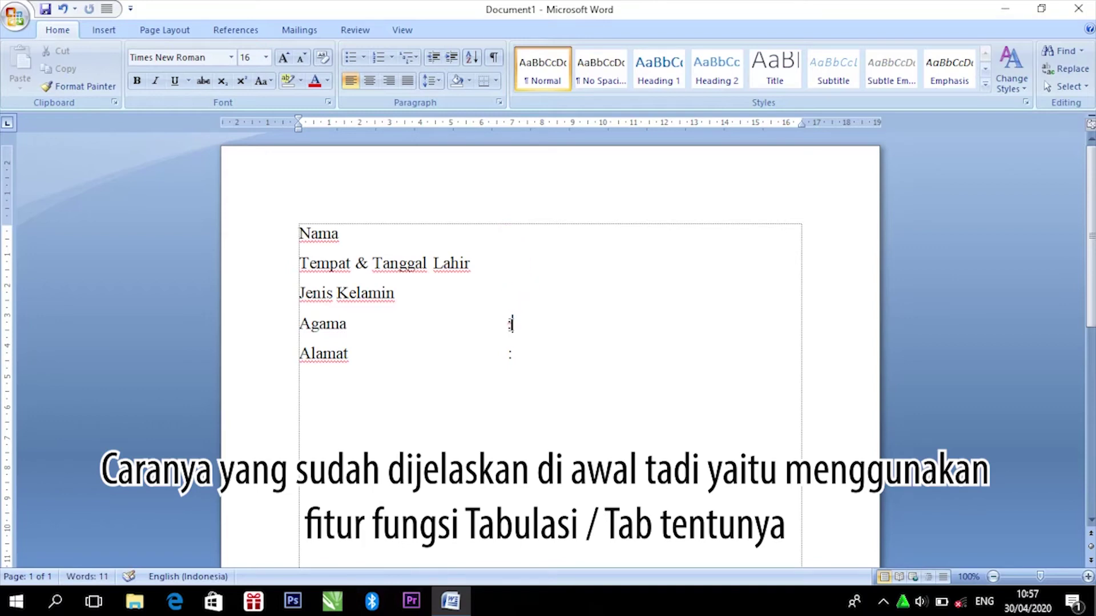
key("BackSpace")
double_click(510, 354)
key("BackSpace")
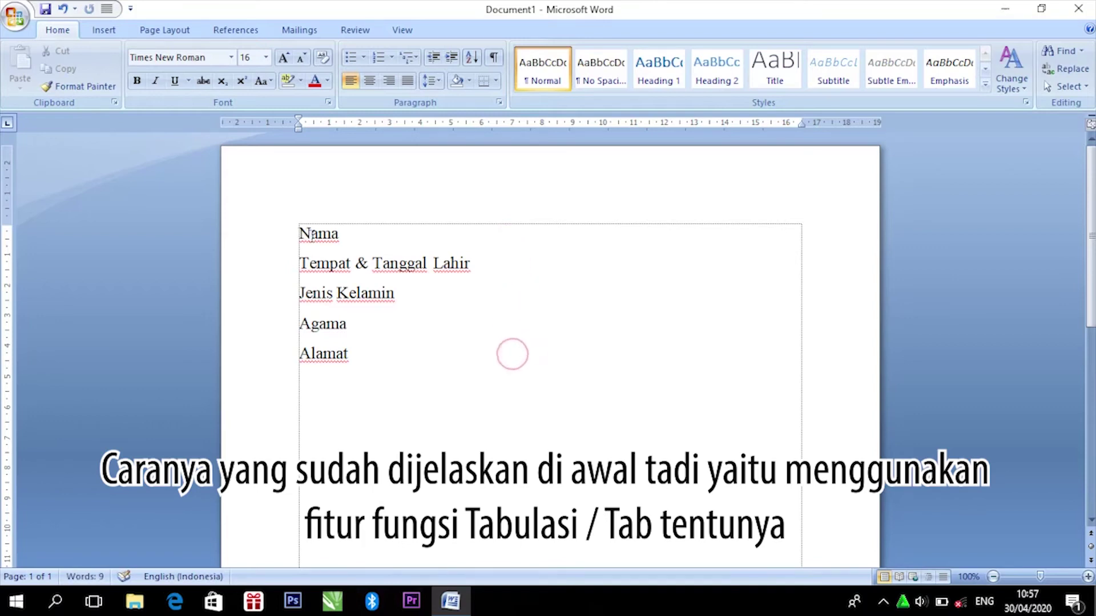
left_click(344, 234)
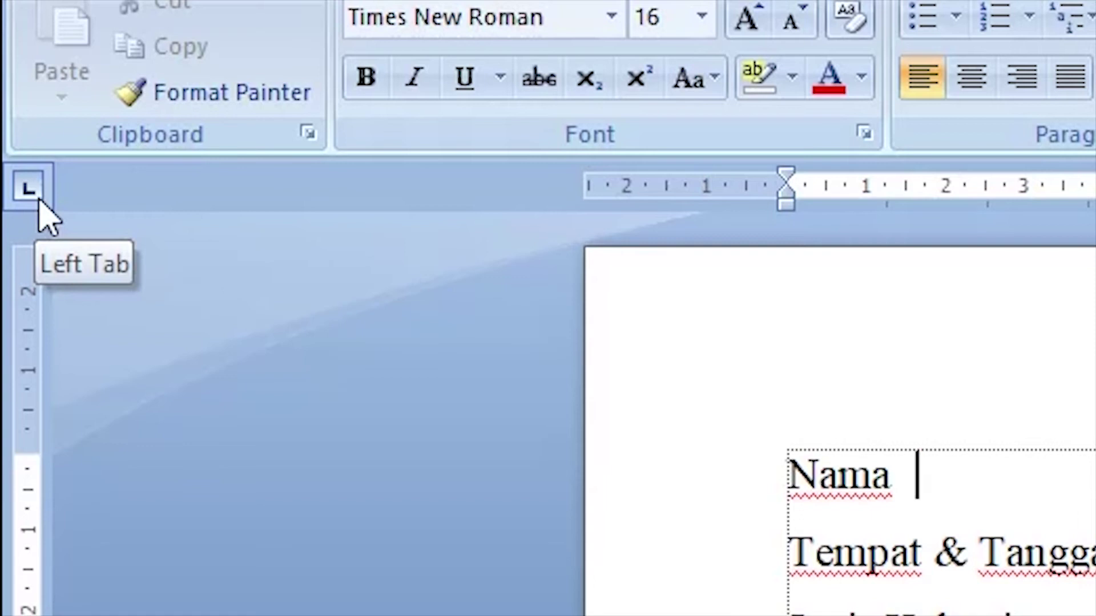
left_click(28, 193)
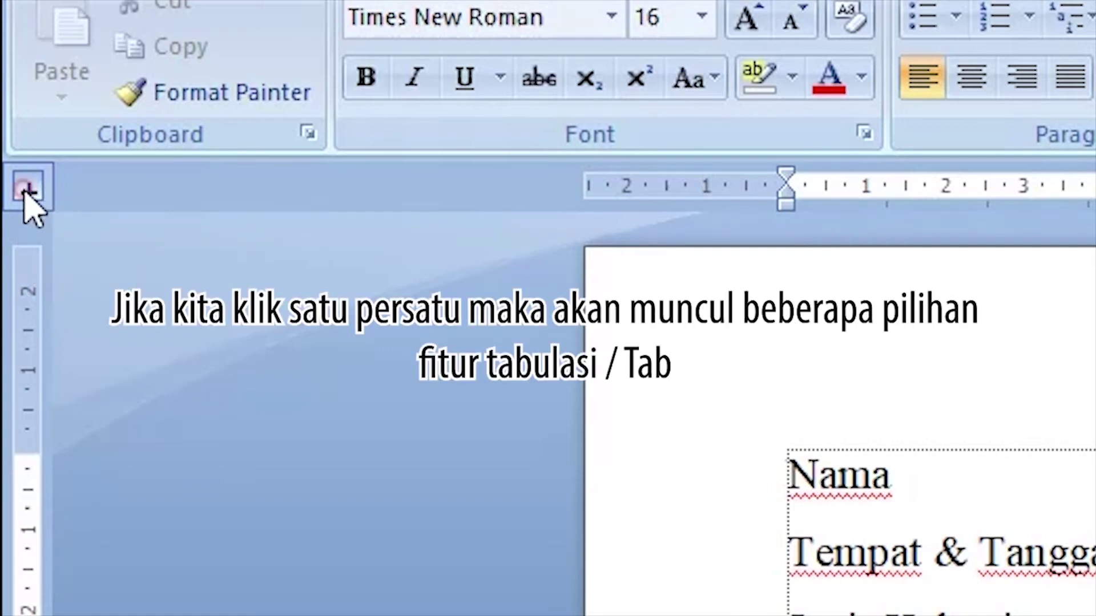
left_click(29, 192)
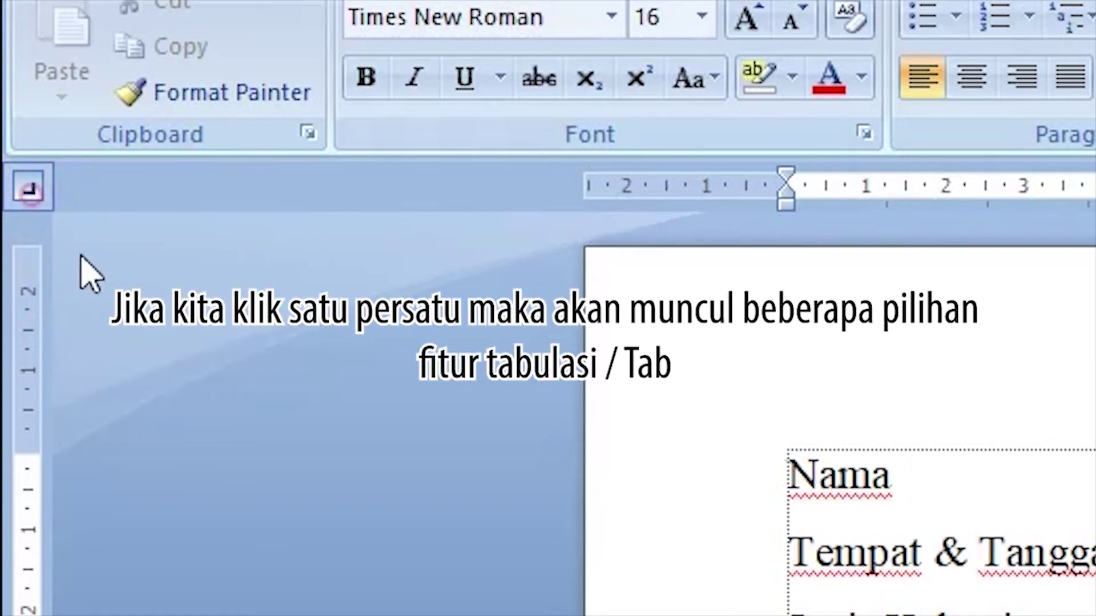
left_click(35, 191)
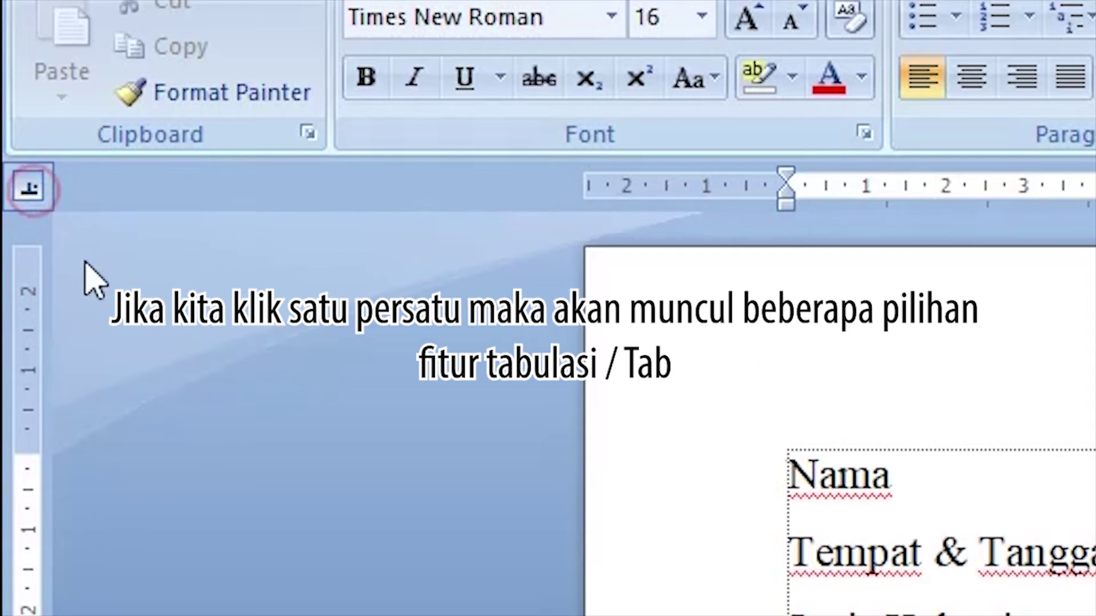
left_click(29, 192)
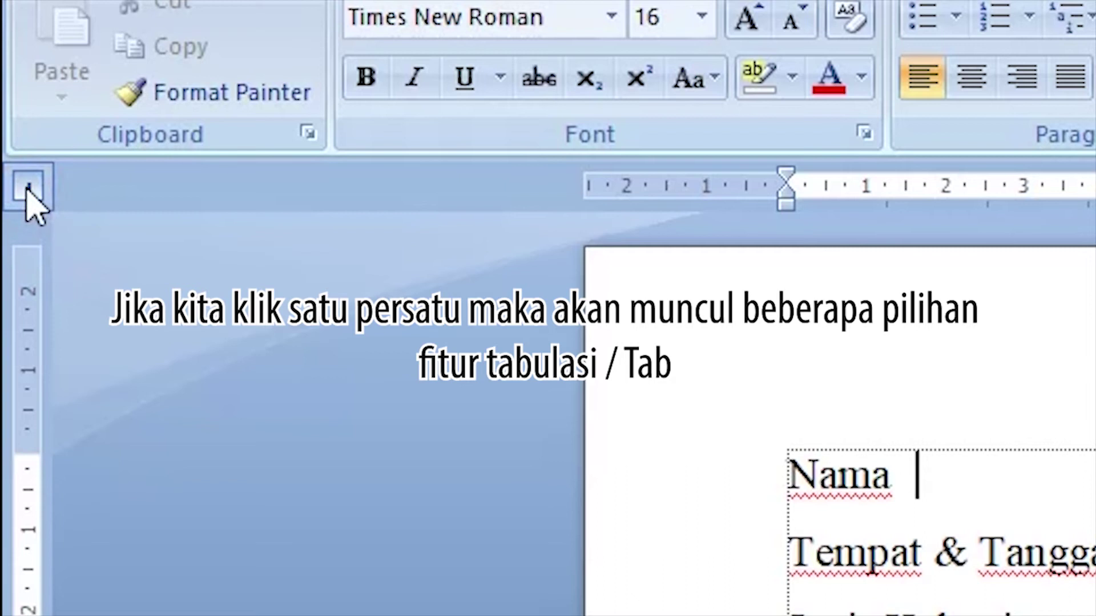
left_click(29, 189)
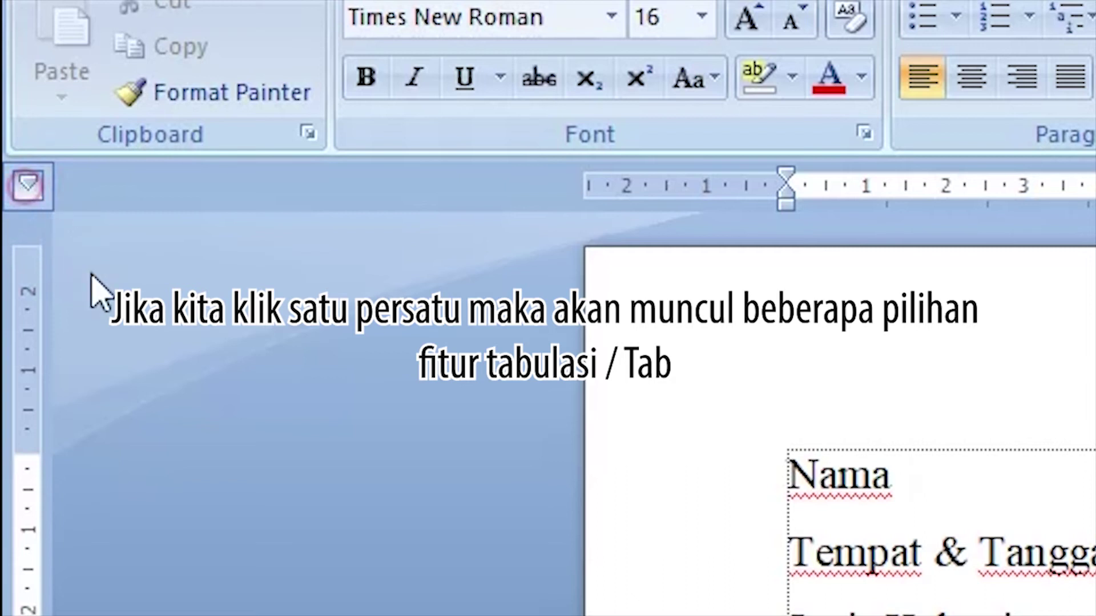
left_click(30, 193)
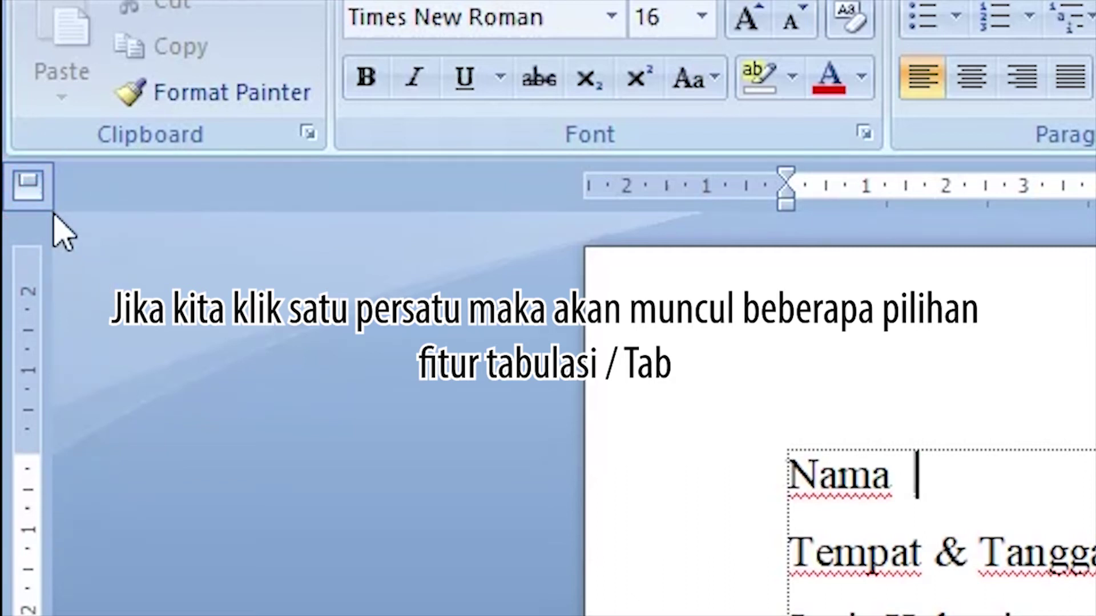
left_click(27, 190)
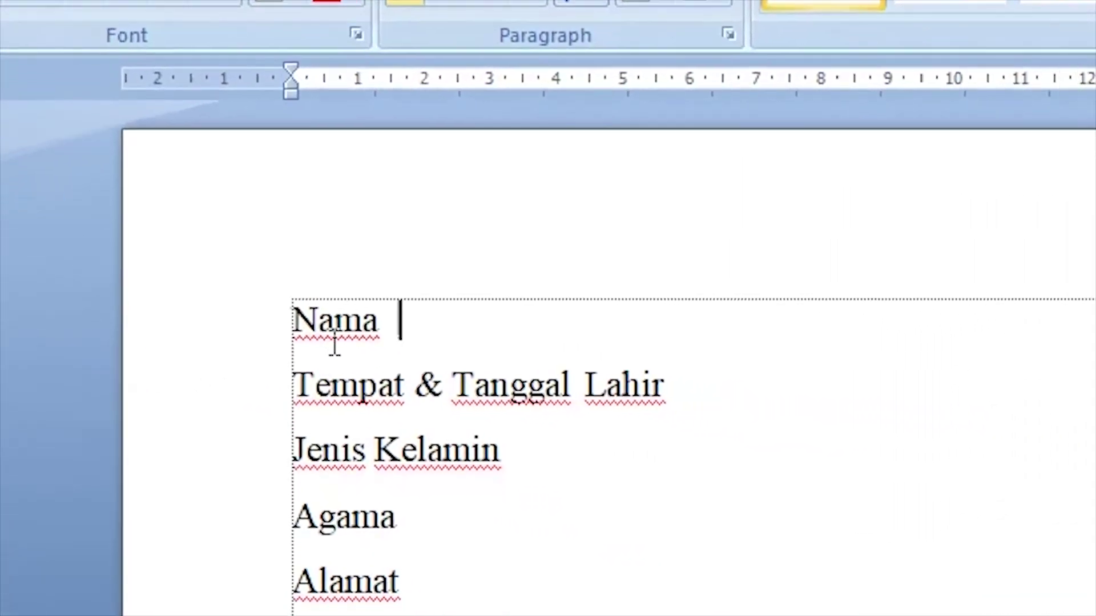
Step: Select the five biodata lines and set a left tab stop at 7 cm on the ruler
left_click_drag(110, 259, 282, 494)
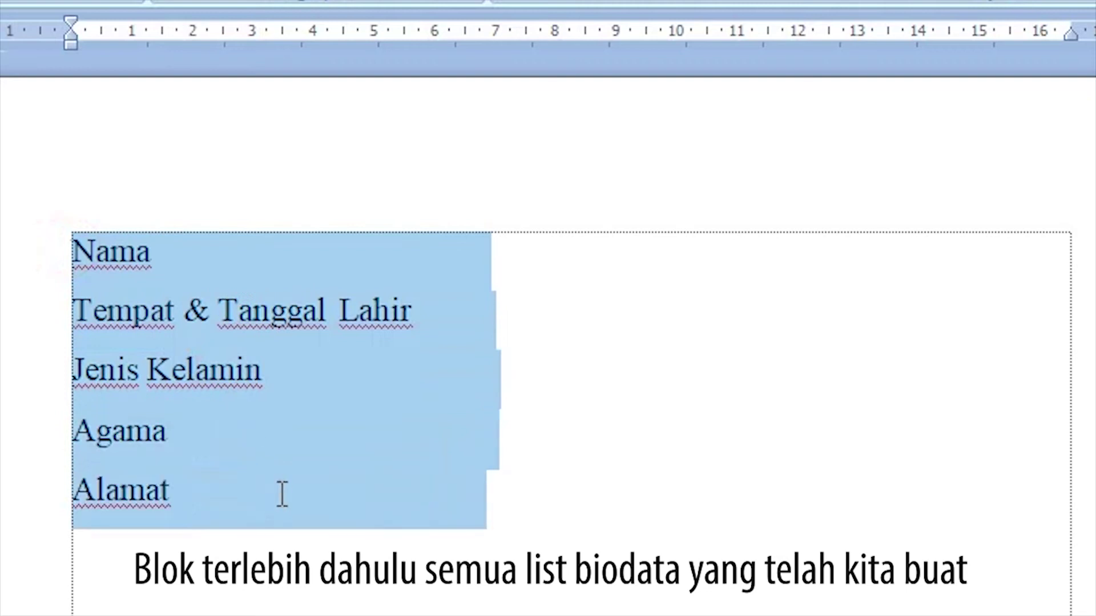
left_click_drag(359, 518, 358, 518)
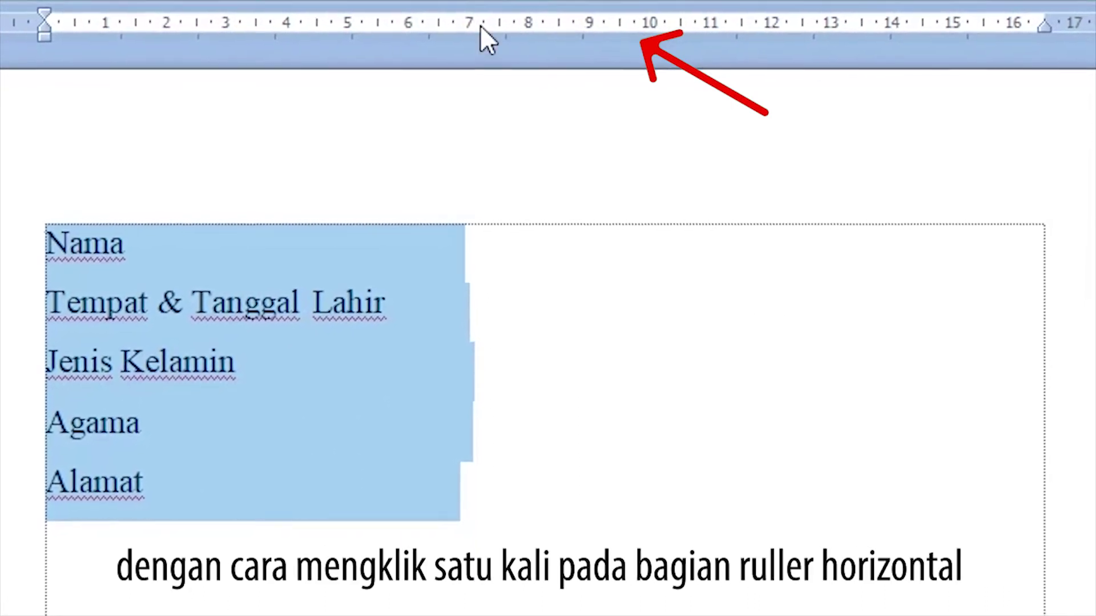
left_click(450, 20)
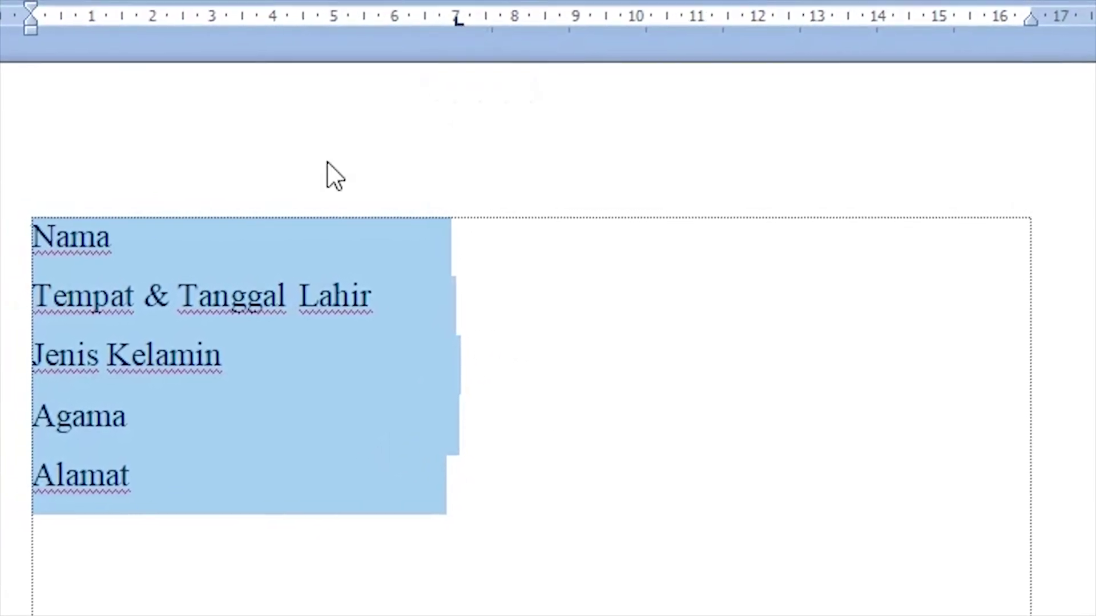
Step: Enter the person's name after Nama, then the birthplace and birth date after the Tempat & Tanggal Lahir colon
left_click(139, 244)
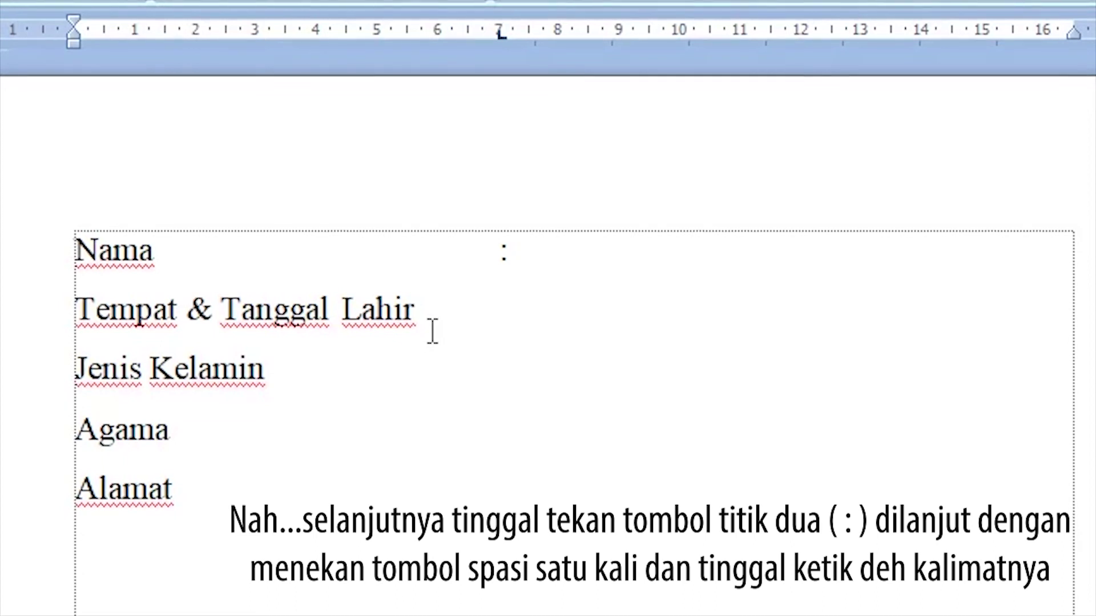
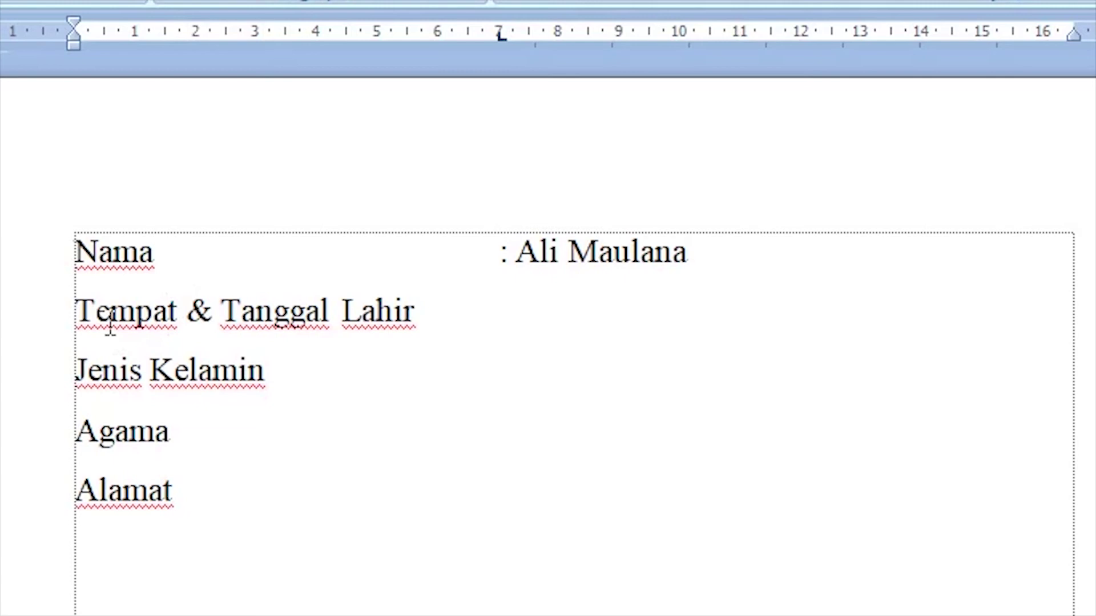
left_click(421, 311)
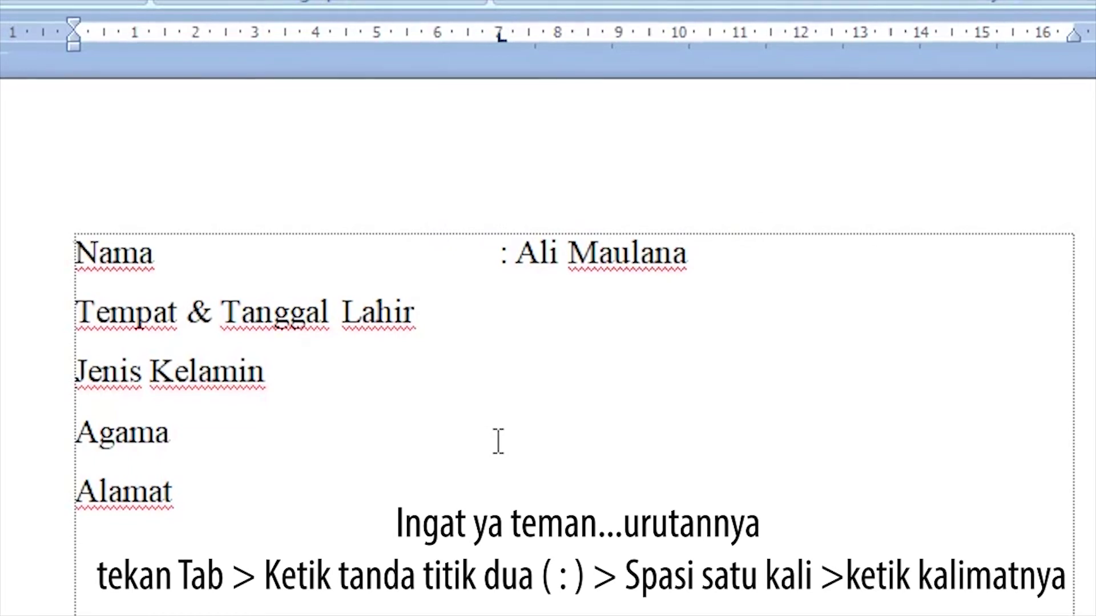
type(":")
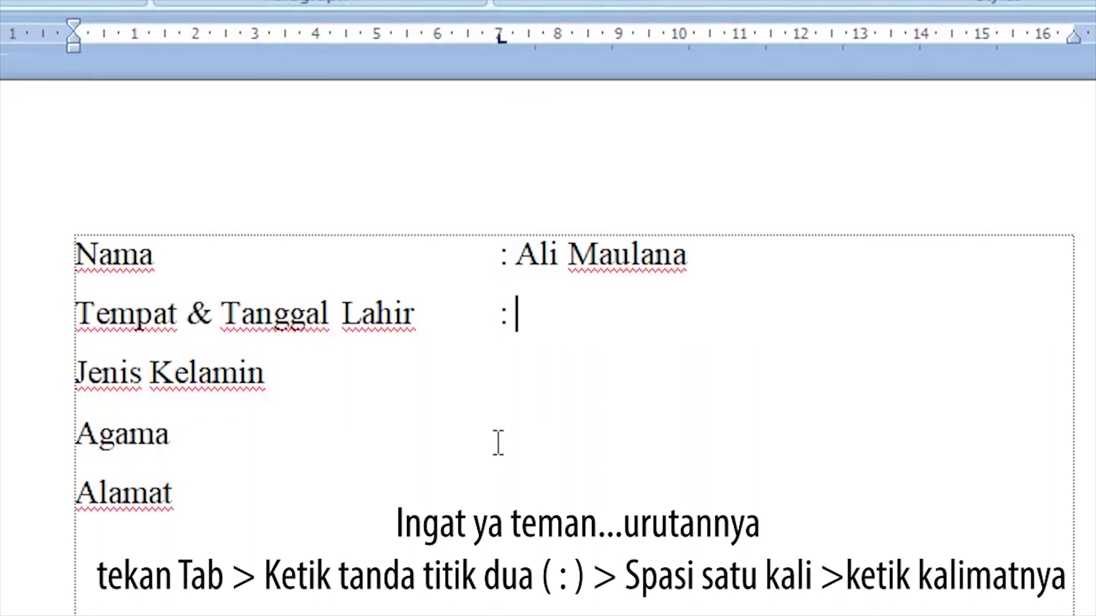
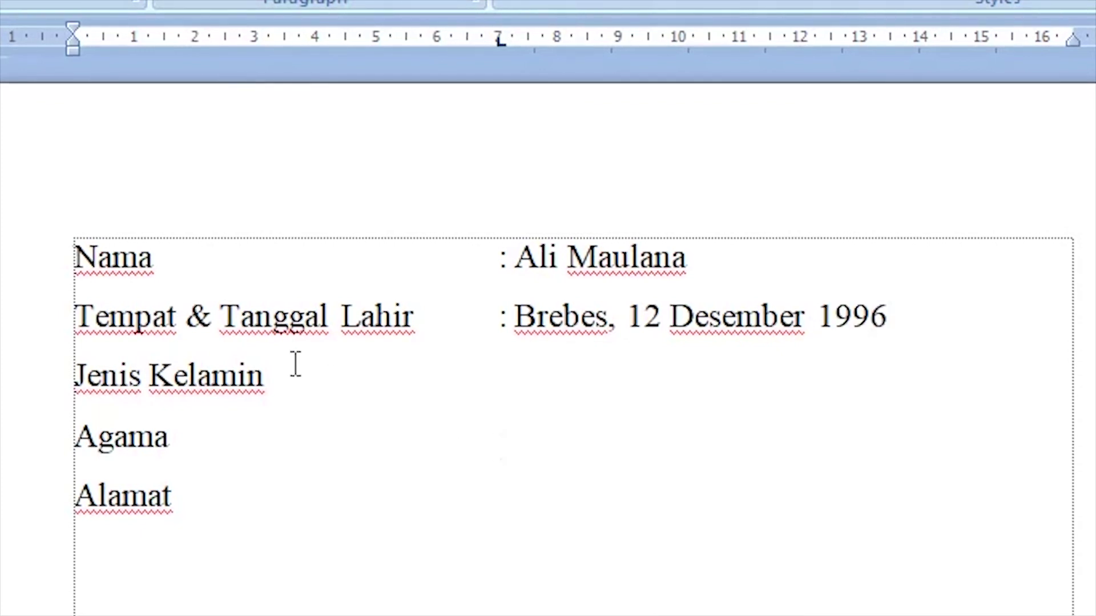
Step: Fill in Jenis Kelamin as 'Laki - Laki' and Agama as 'Islam' after tab-aligned colons
left_click(268, 374)
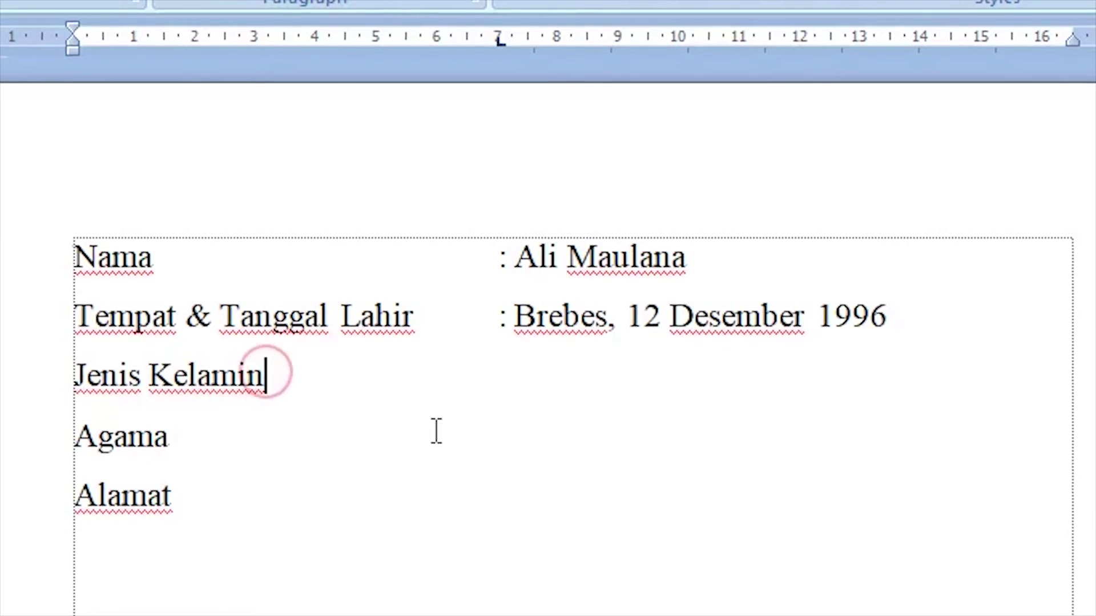
key("Tab")
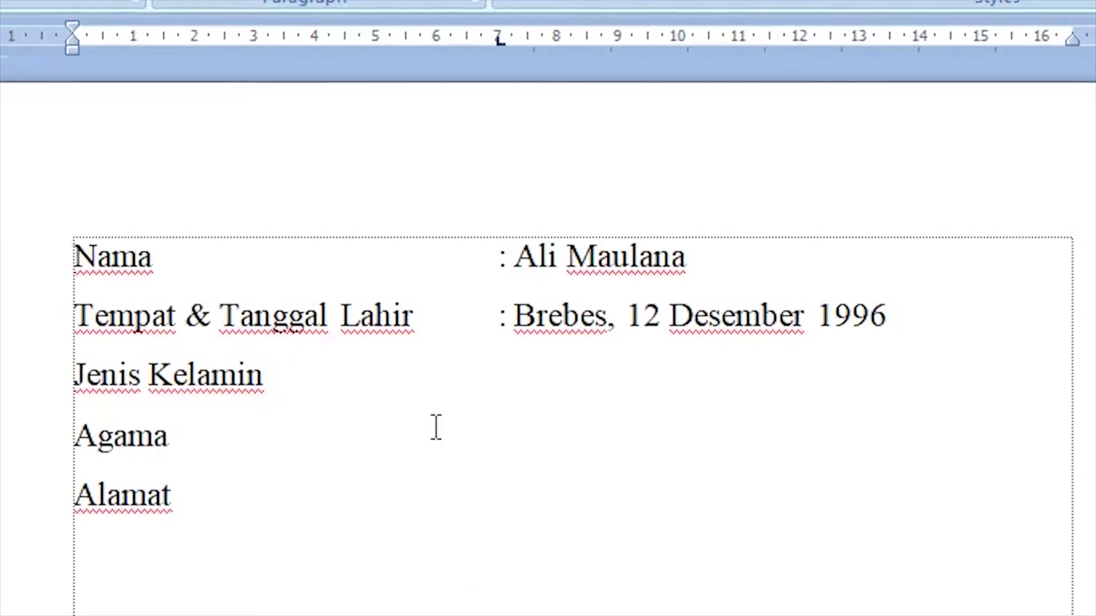
type(":")
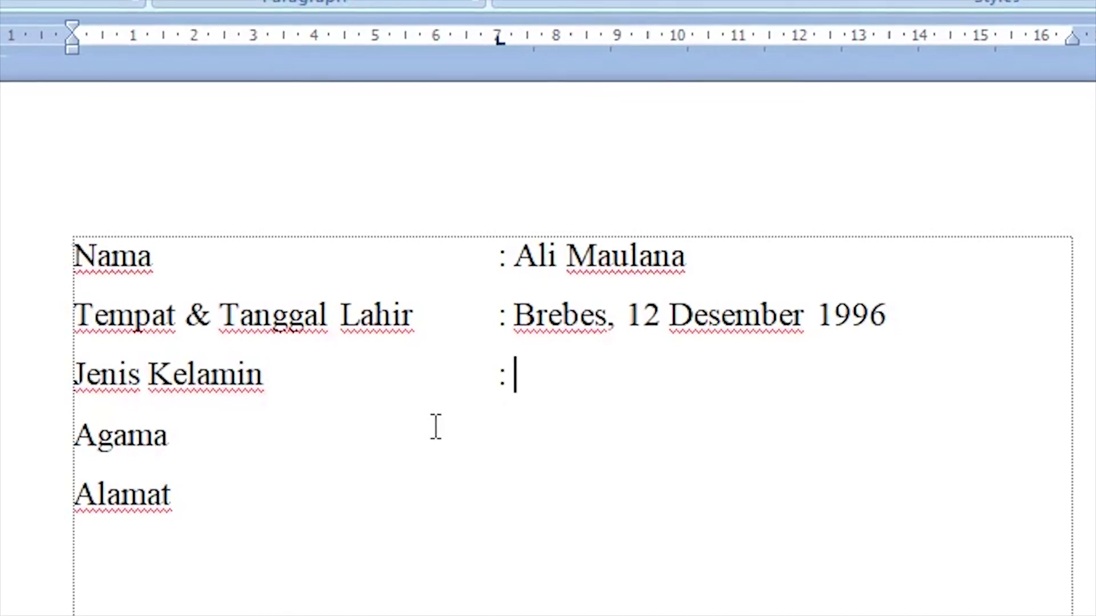
type(" Lak")
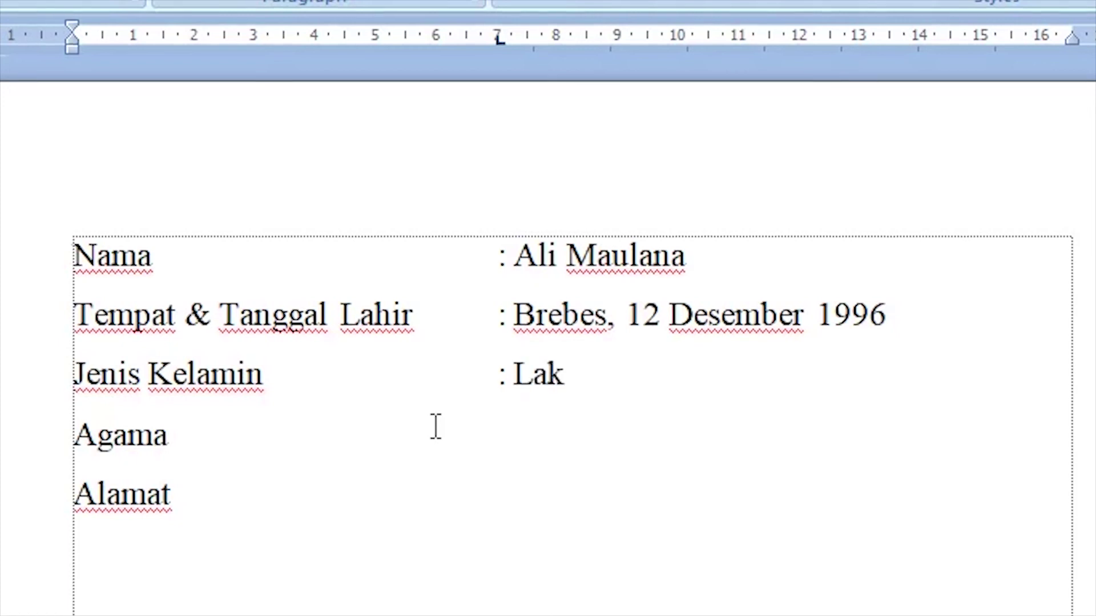
type("i ")
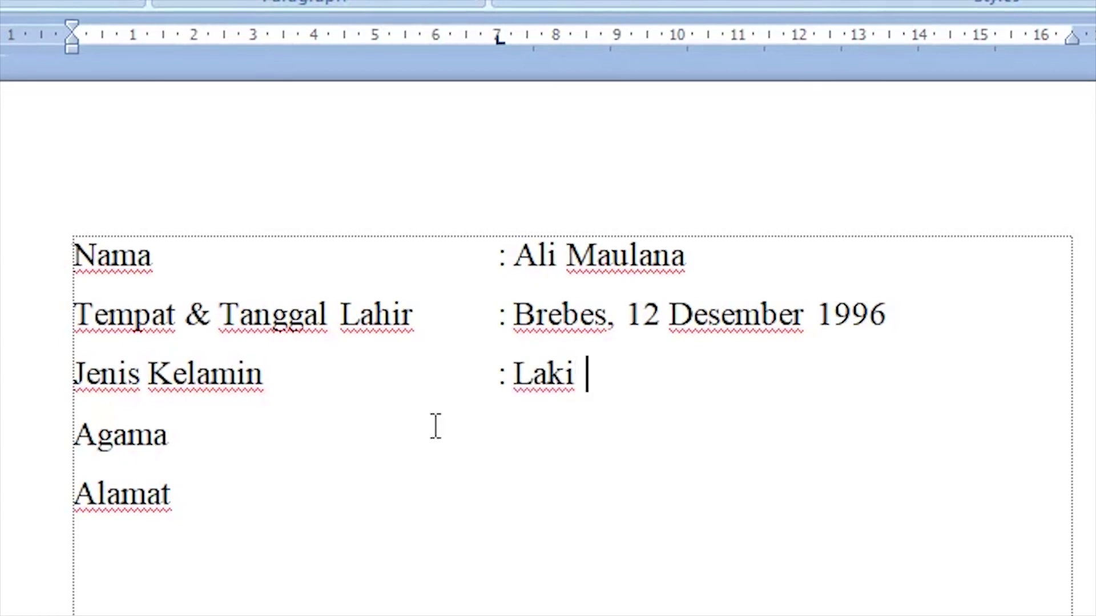
type("- Laki")
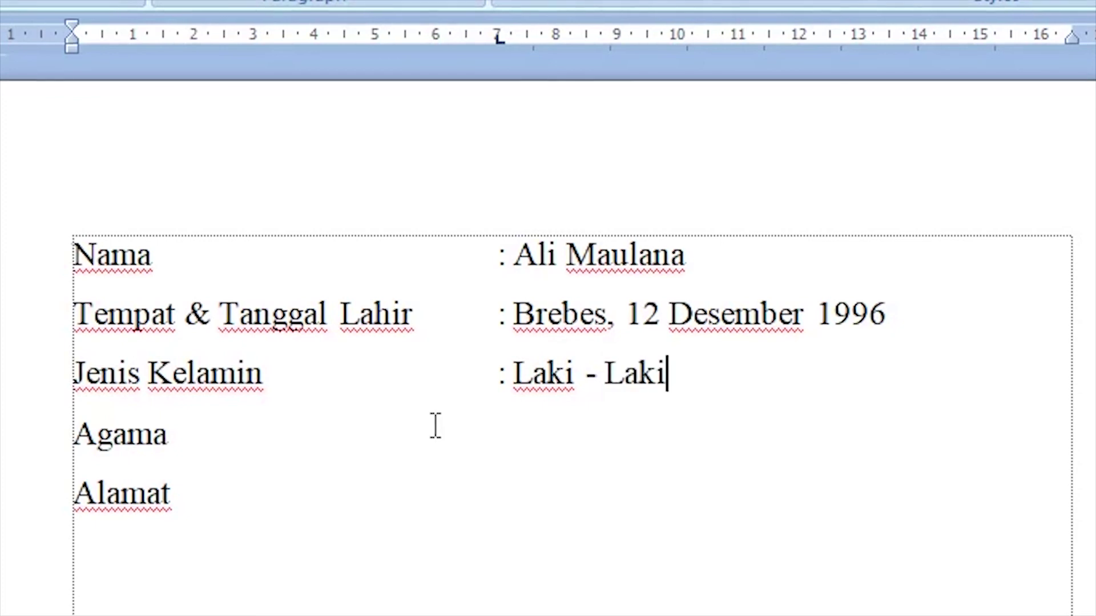
left_click(168, 445)
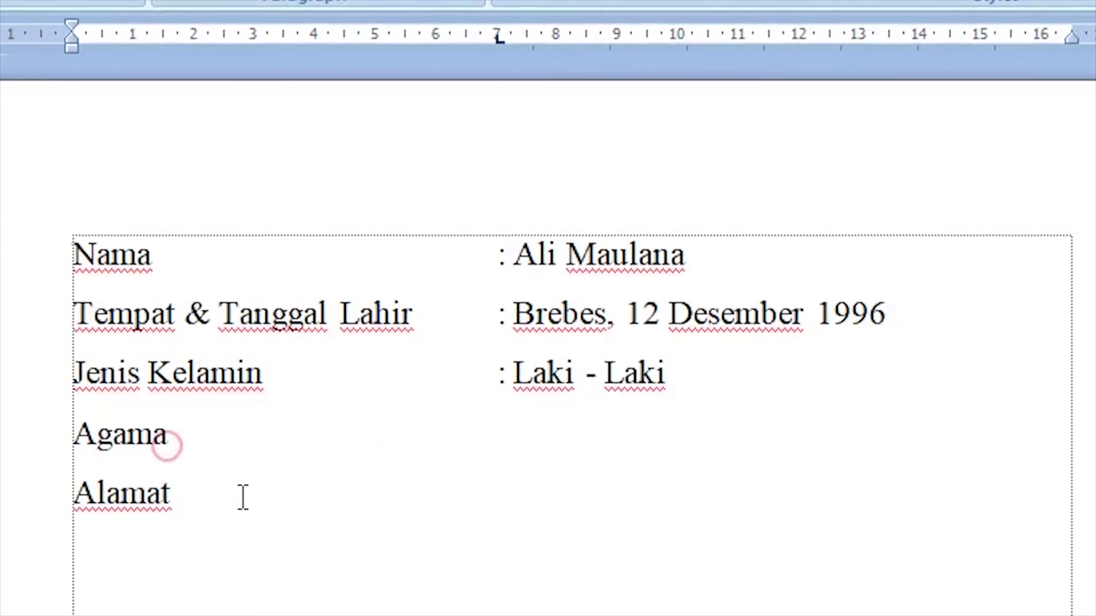
key("Tab")
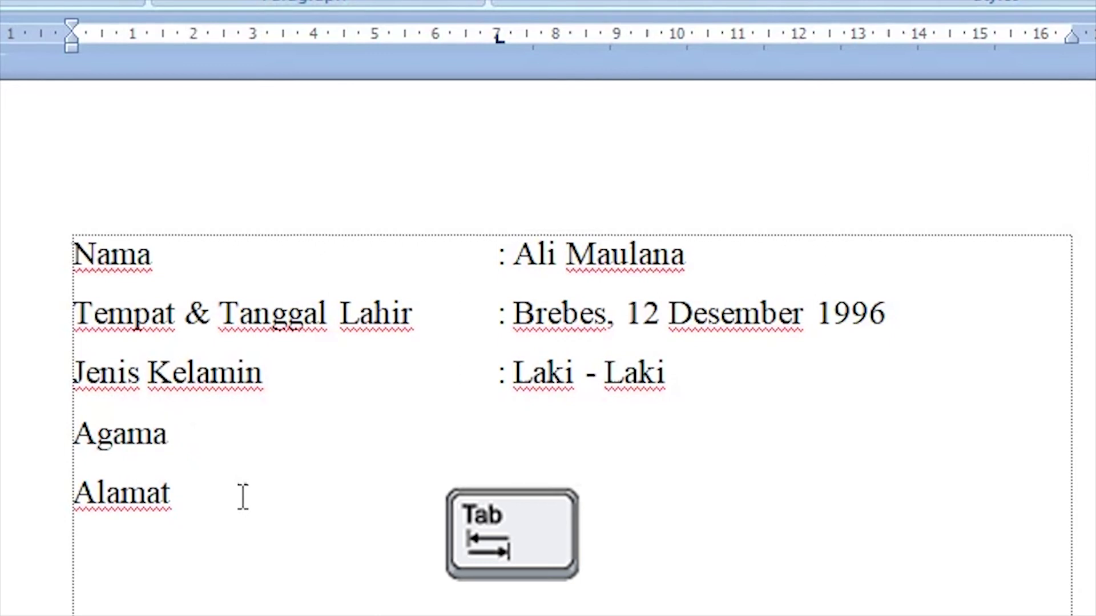
type(": ")
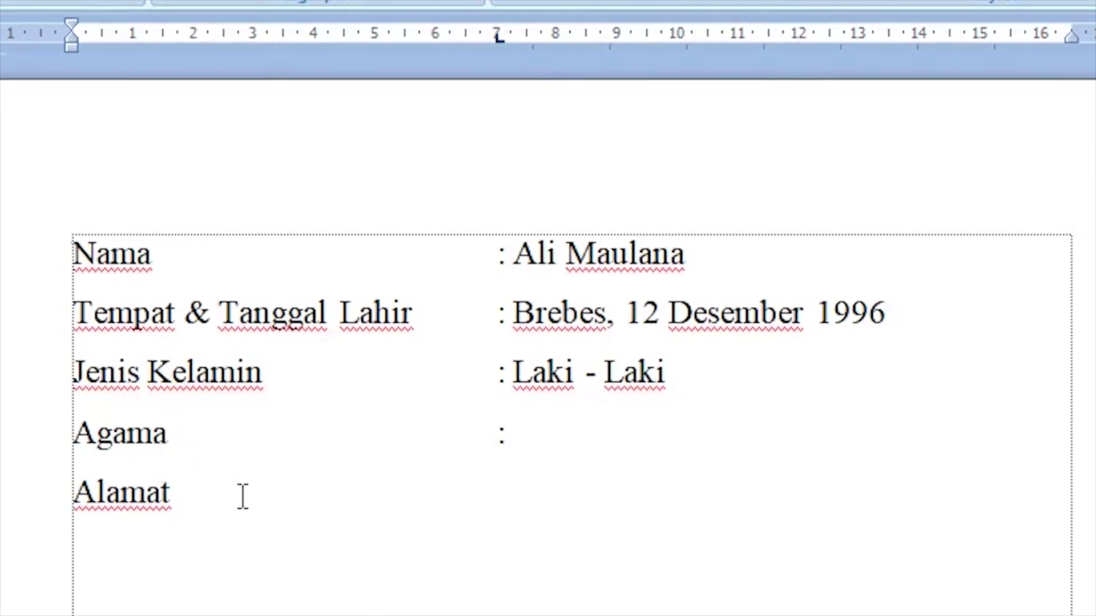
type("Islam")
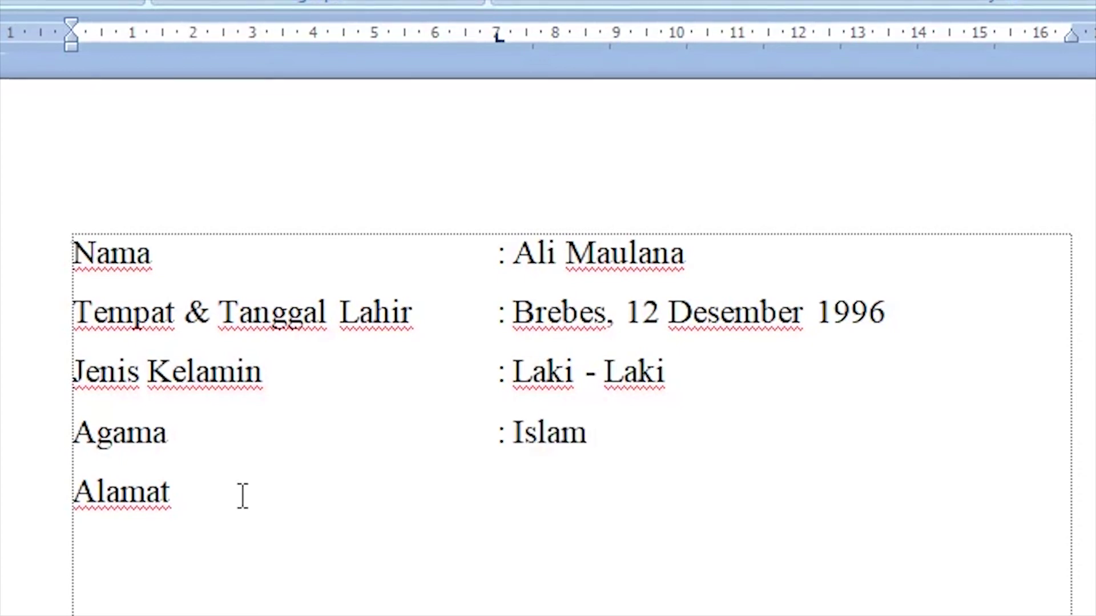
Step: Enter the street address with RT and RW numbers after a tab-aligned colon on Alamat
left_click(179, 501)
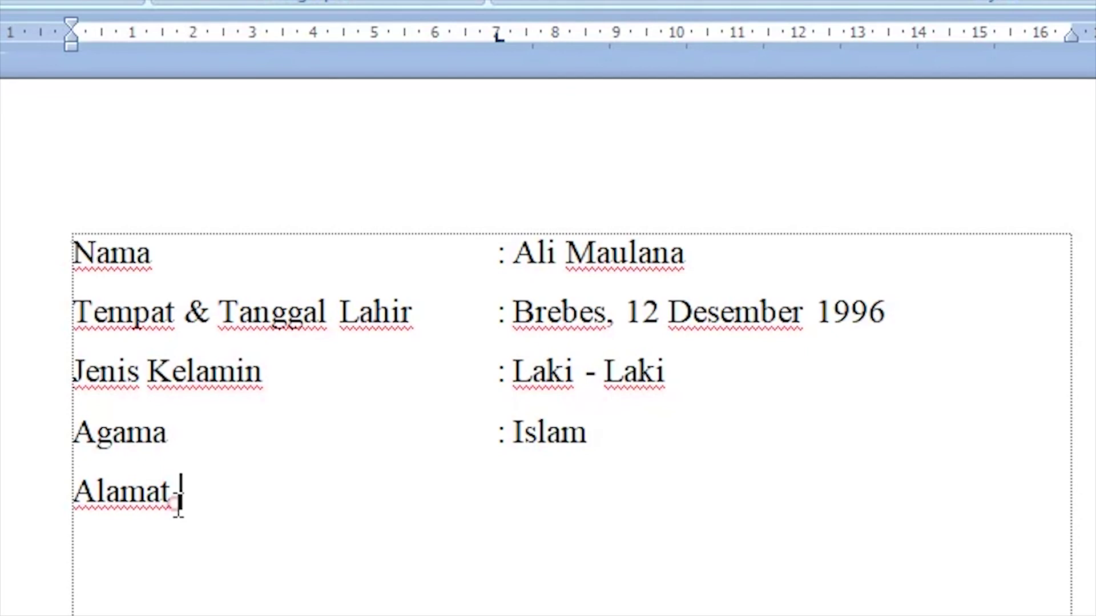
key("Tab")
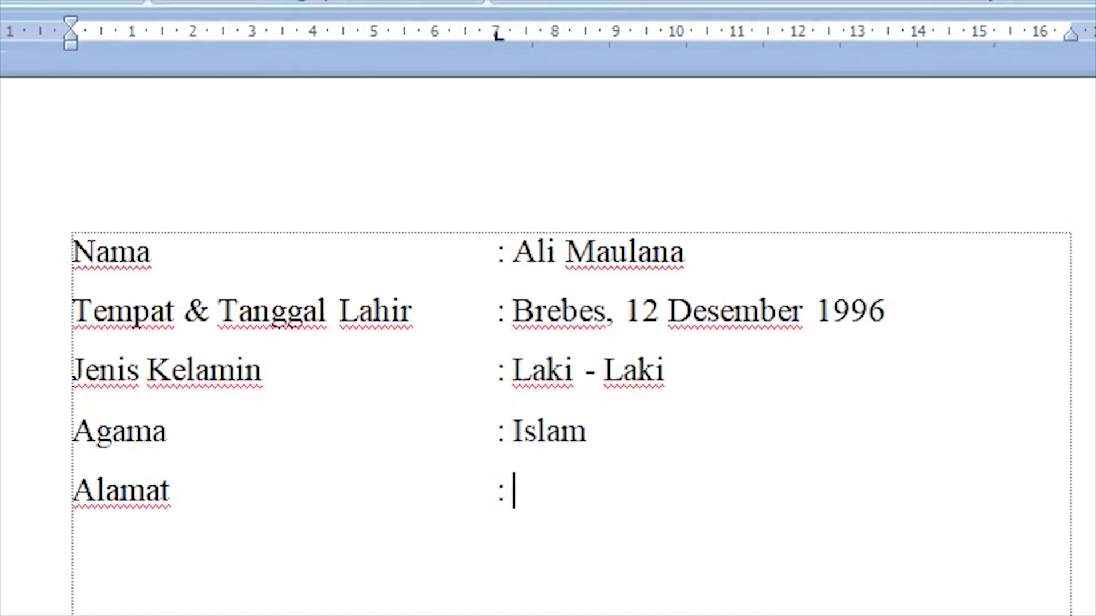
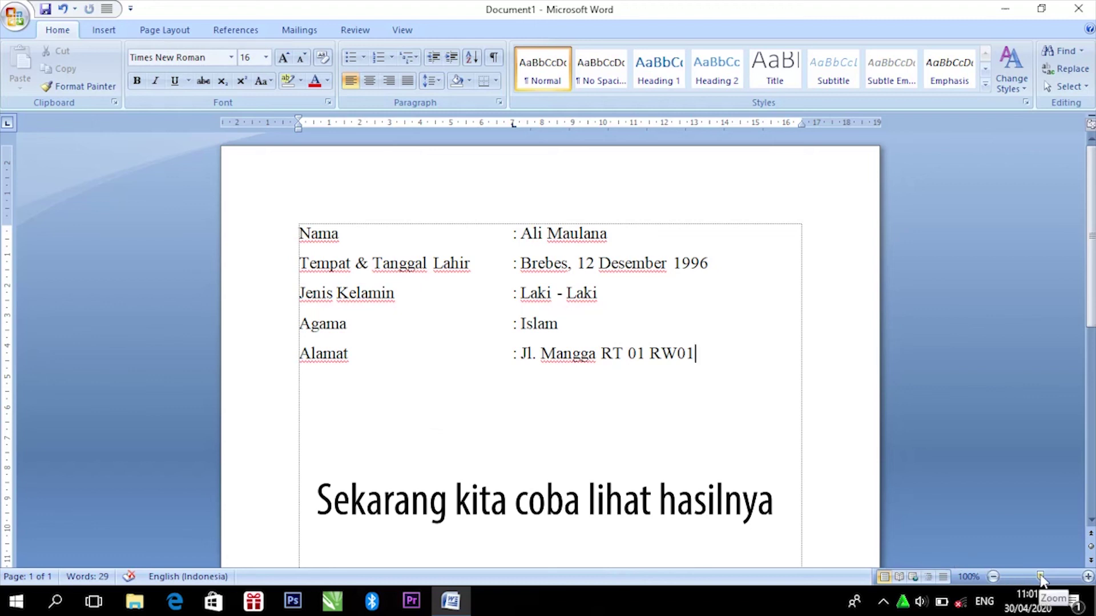
Step: Zoom in to about 196% and scroll through the finished biodata list, then zoom back out
left_click_drag(1040, 576, 1049, 577)
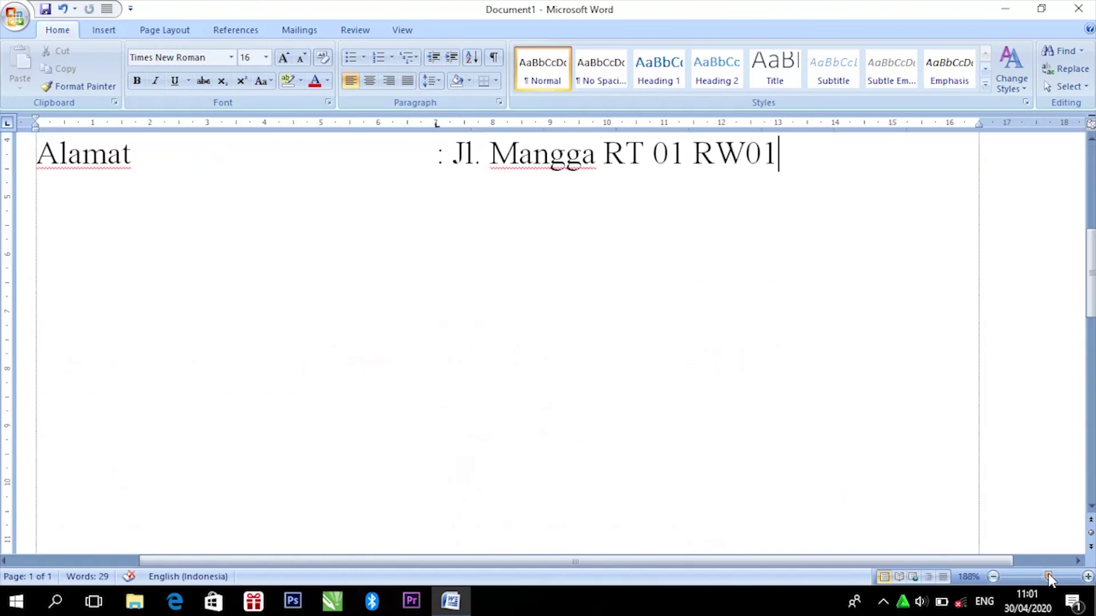
left_click_drag(1049, 575, 1051, 576)
left_click_drag(1092, 278, 1092, 215)
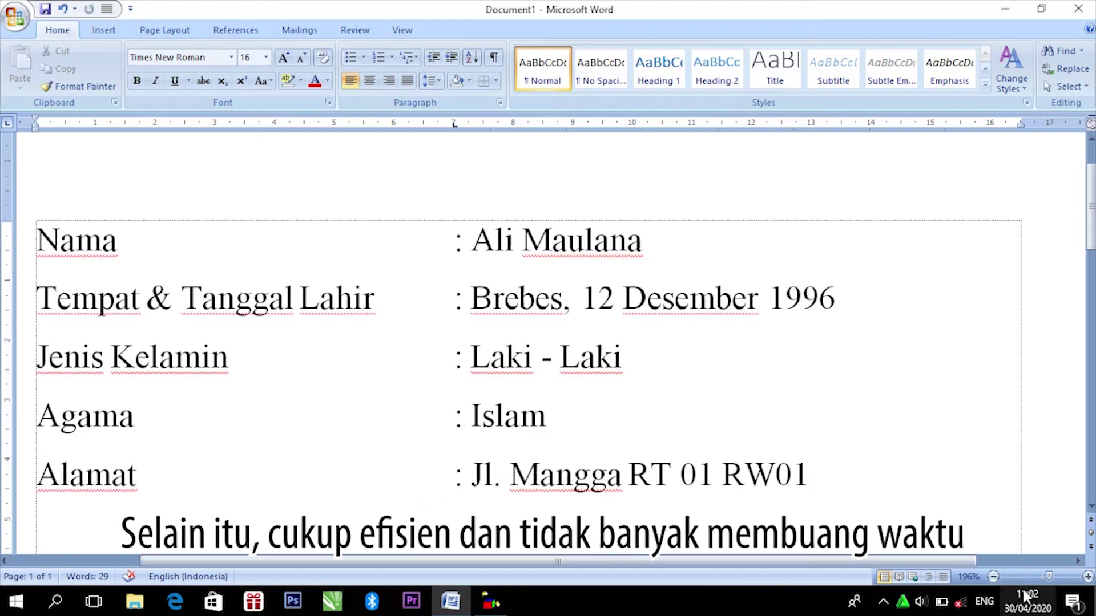
left_click_drag(1050, 575, 1044, 575)
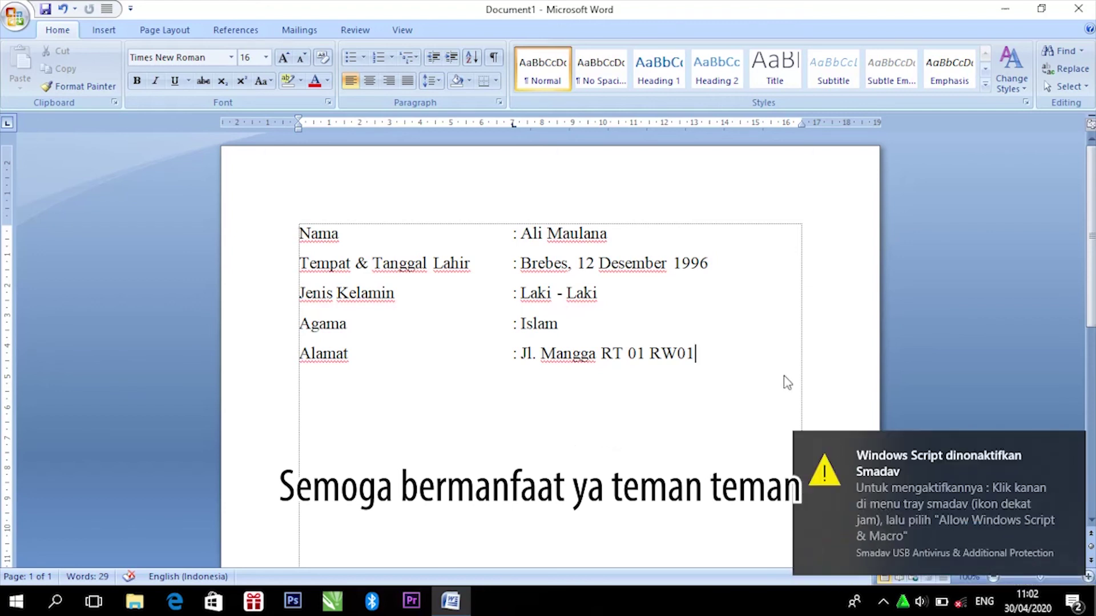
Step: Dismiss the Smadav antivirus notification
left_click(1073, 448)
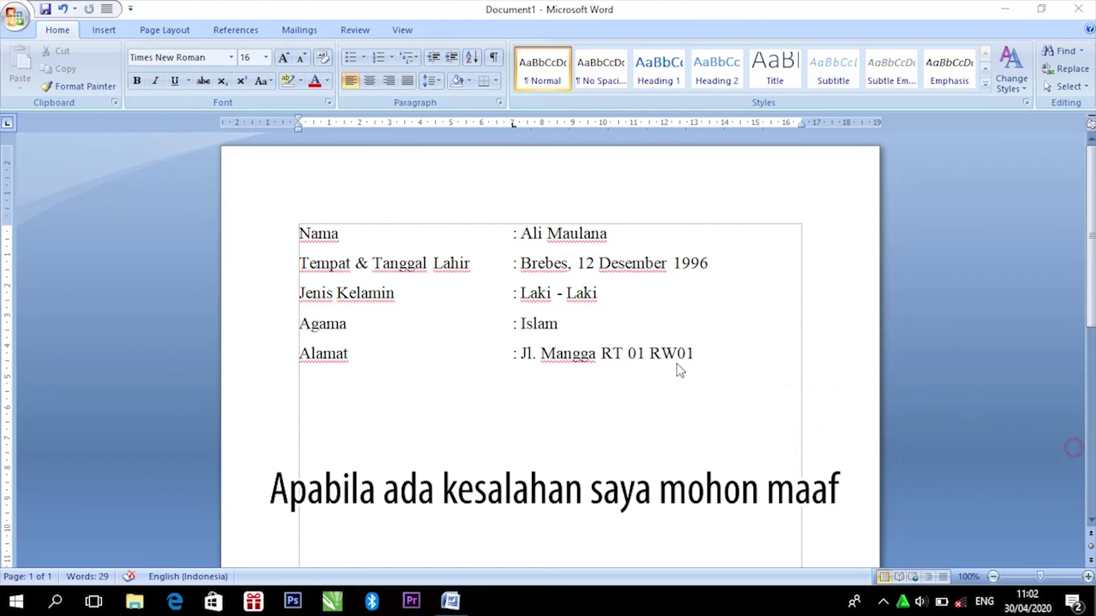